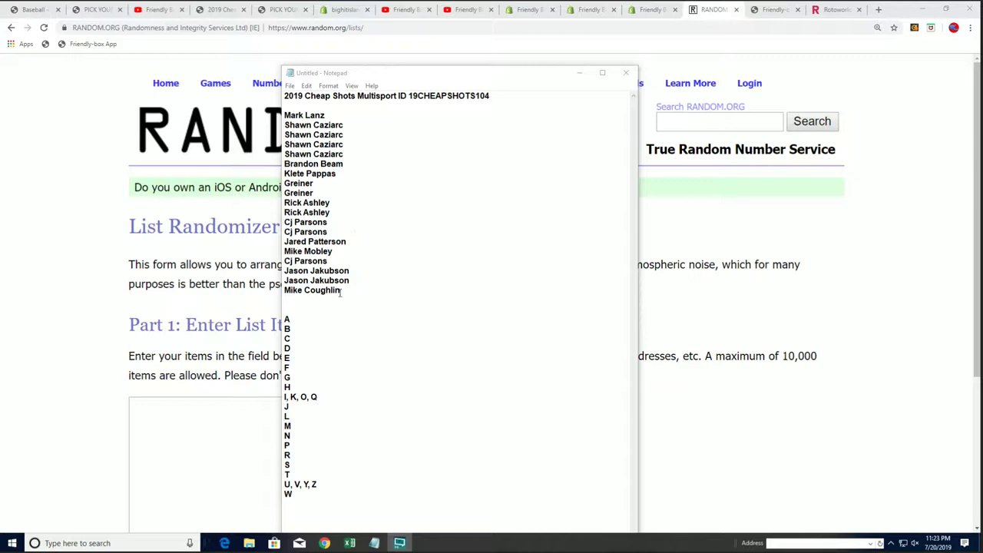
Select the owner names in Notepad and copy them to the clipboard
mouse_move(340, 292)
left_mouse_down()
mouse_move(300, 261)
mouse_move(285, 115)
mouse_move(295, 115)
mouse_move(283, 115)
left_mouse_up()
right_click(320, 136)
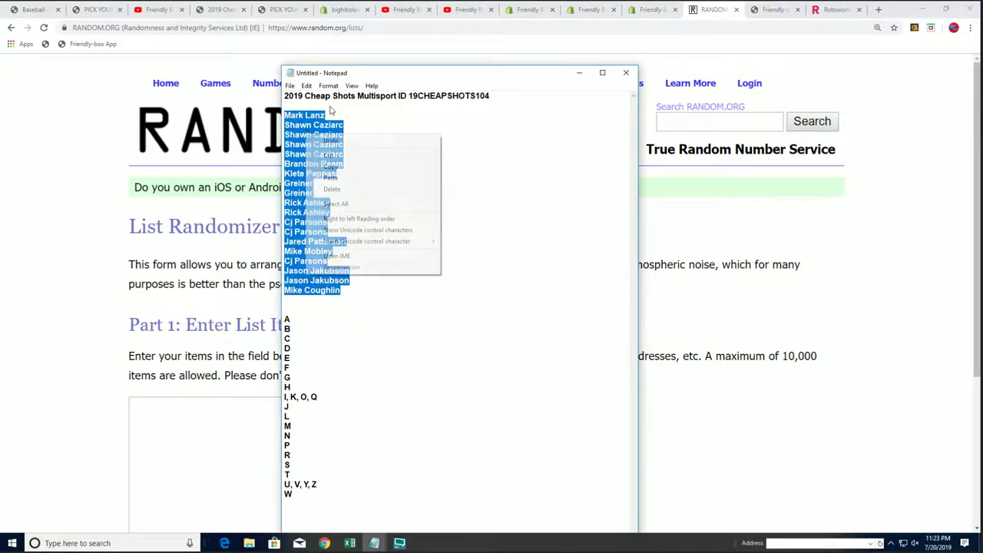
left_click(331, 166)
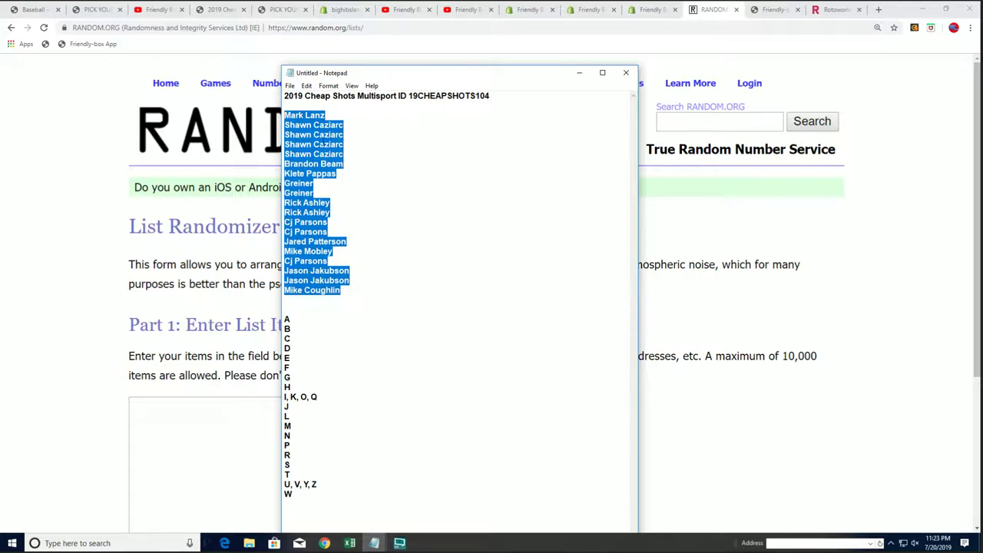
right_click(315, 153)
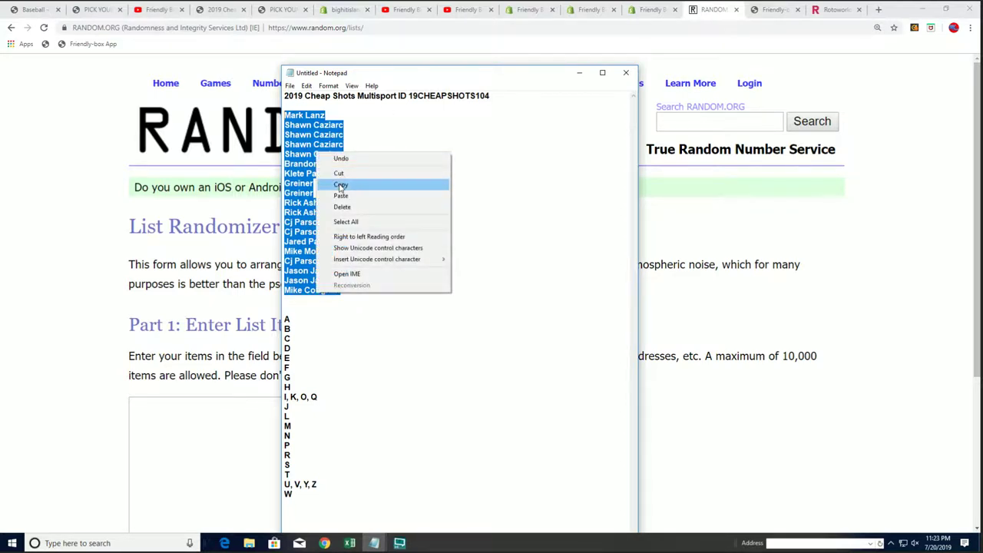
left_click(345, 182)
Paste the copied owner names into the List Randomizer item box and review the list
left_click(138, 419)
right_click(139, 418)
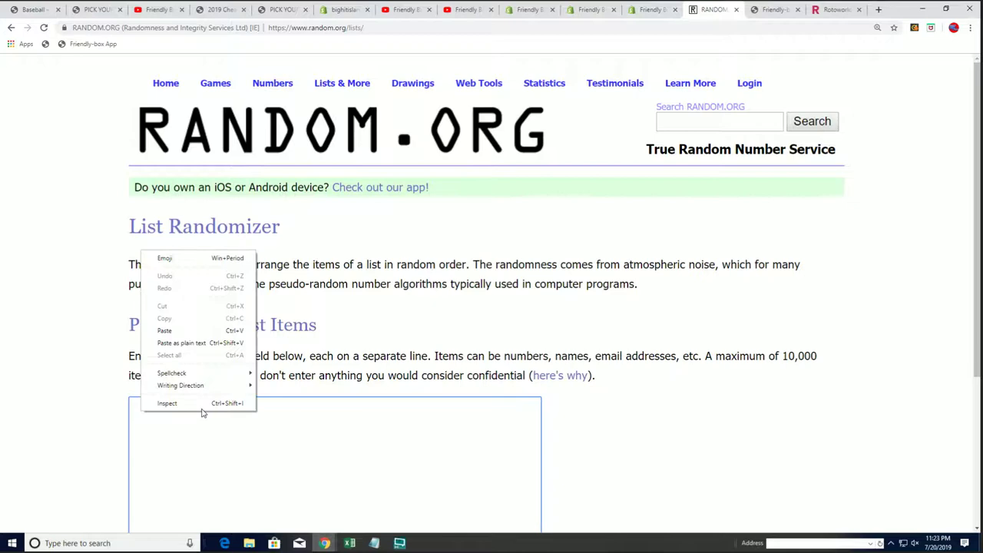
left_click(166, 332)
scroll(775, 341, "down", 3)
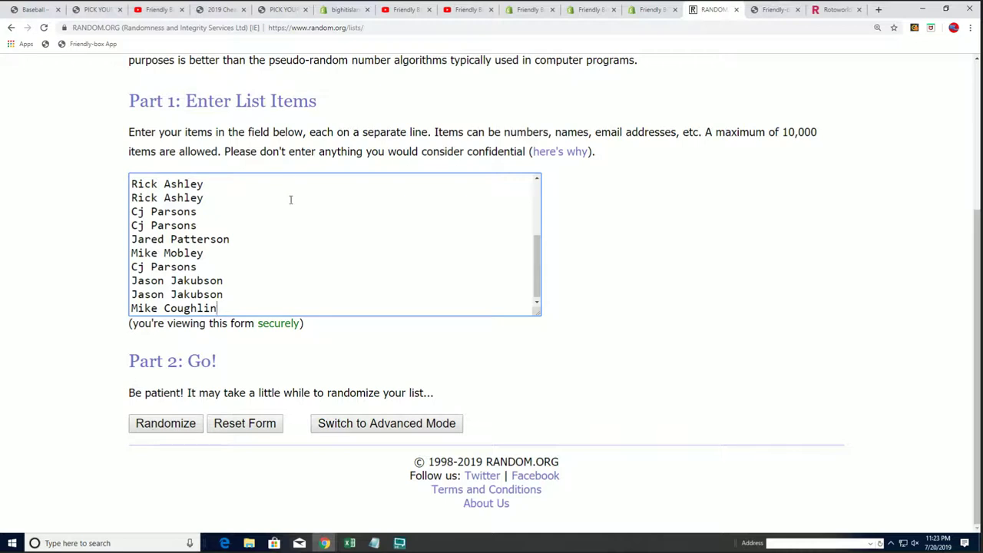
key("ctrl+a")
scroll(540, 191, "up", 1)
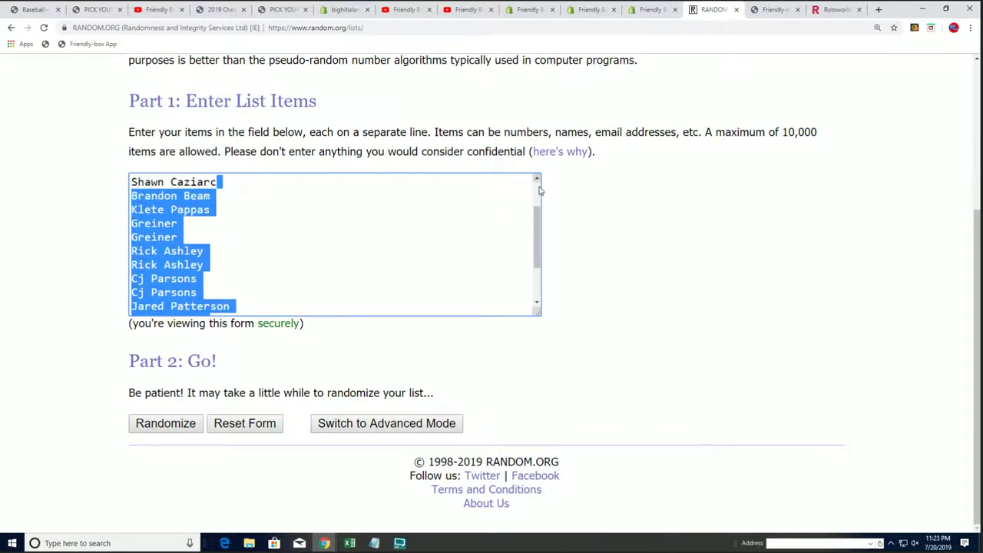
scroll(540, 230, "up", 1)
scroll(542, 265, "down", 2)
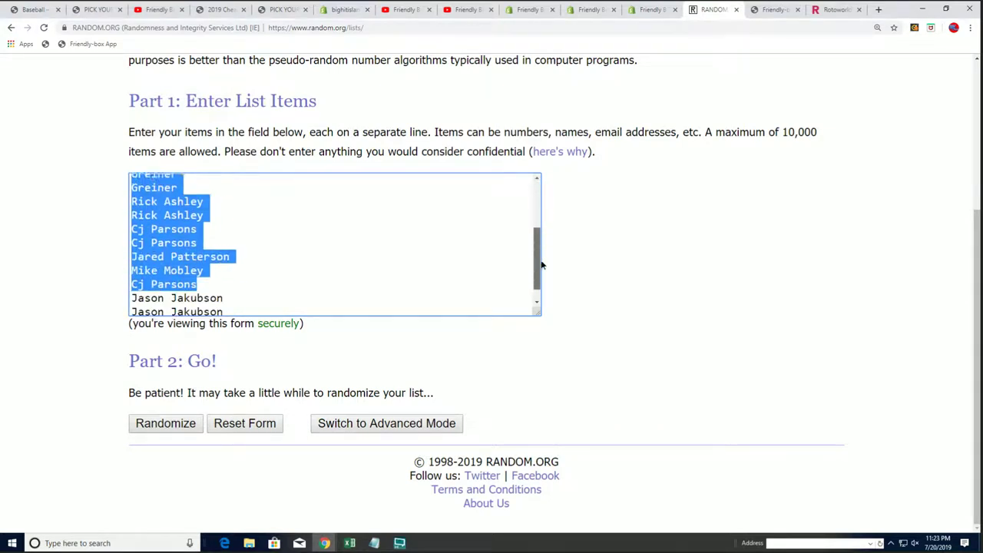
scroll(541, 265, "down", 1)
left_click(579, 288)
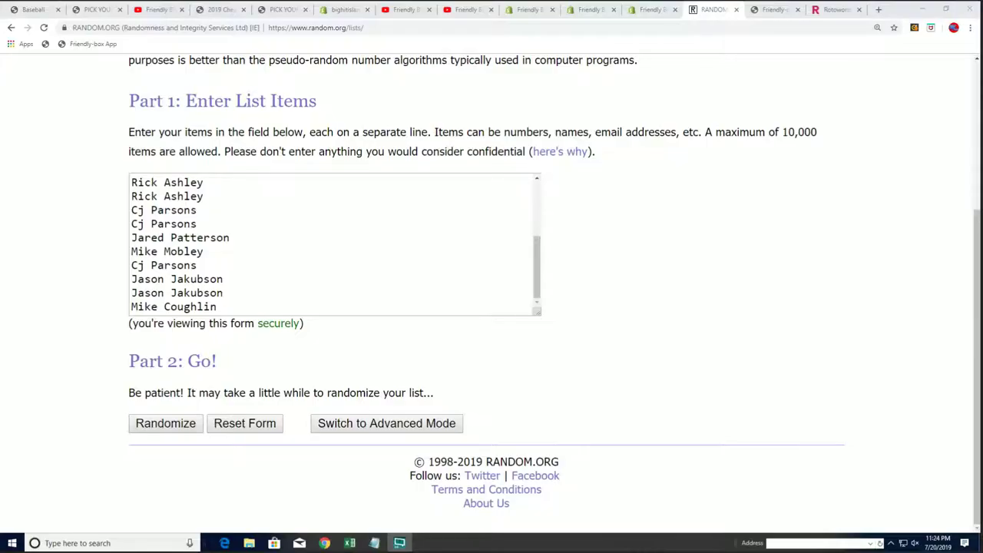
Randomize the 19 owner names, then reshuffle six more times for seven total
left_click(161, 423)
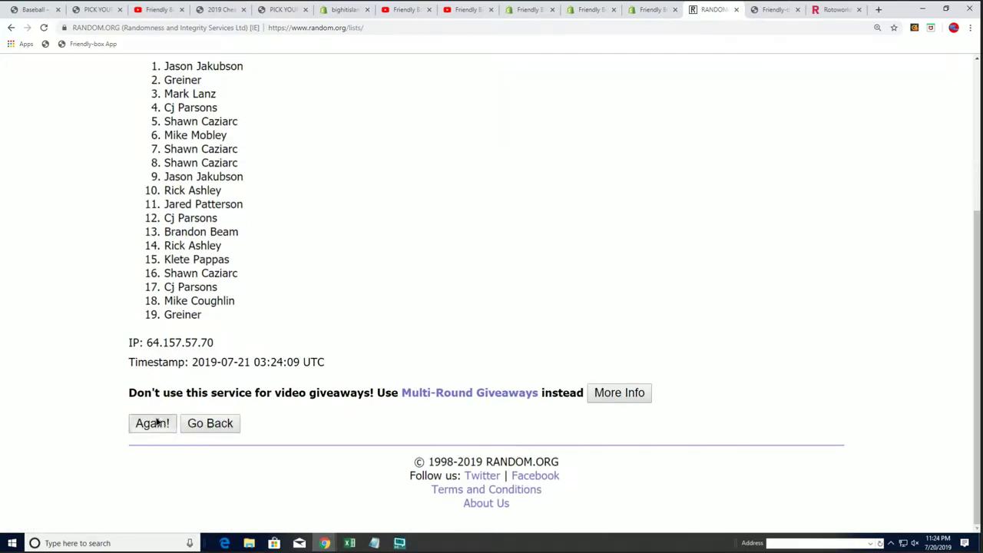
left_click(151, 421)
left_click(150, 421)
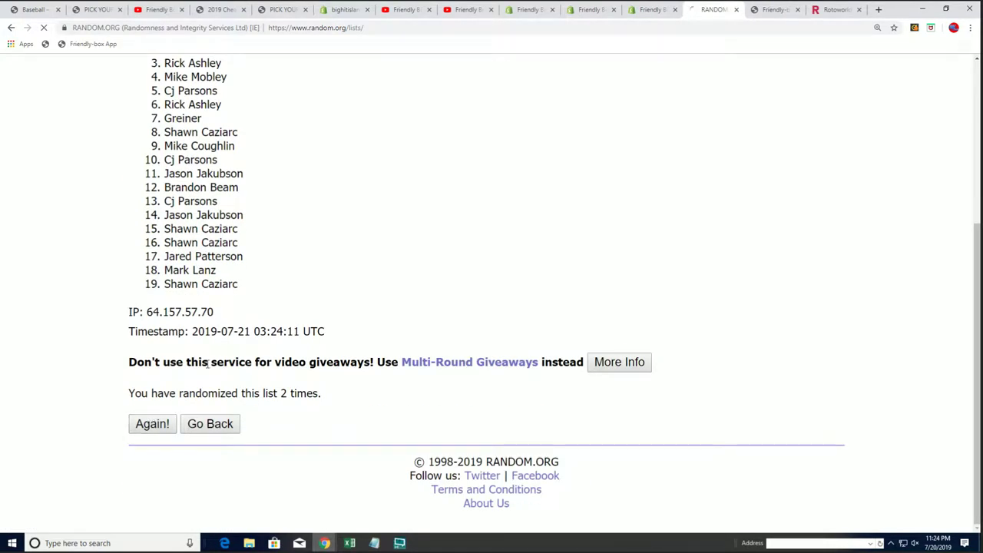
left_click(152, 424)
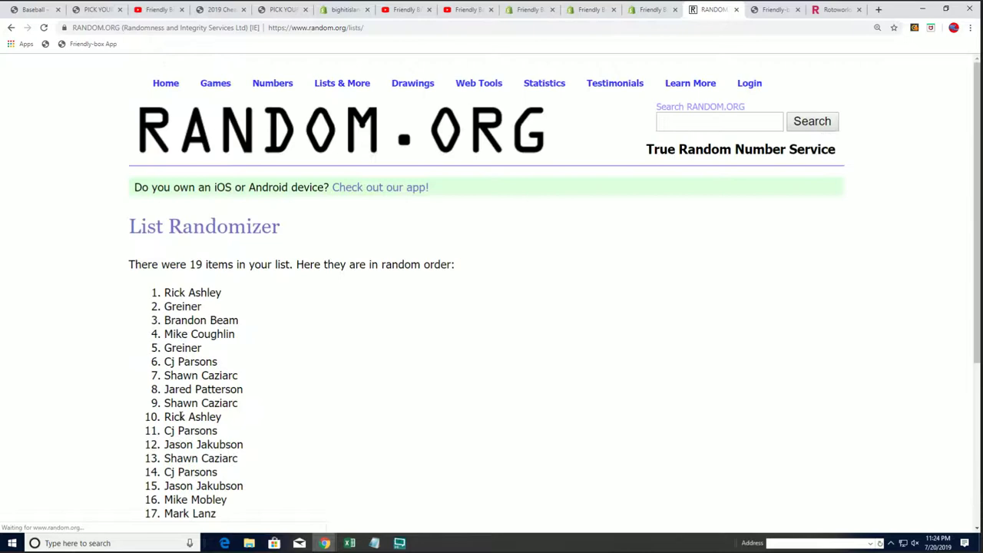
left_click(154, 424)
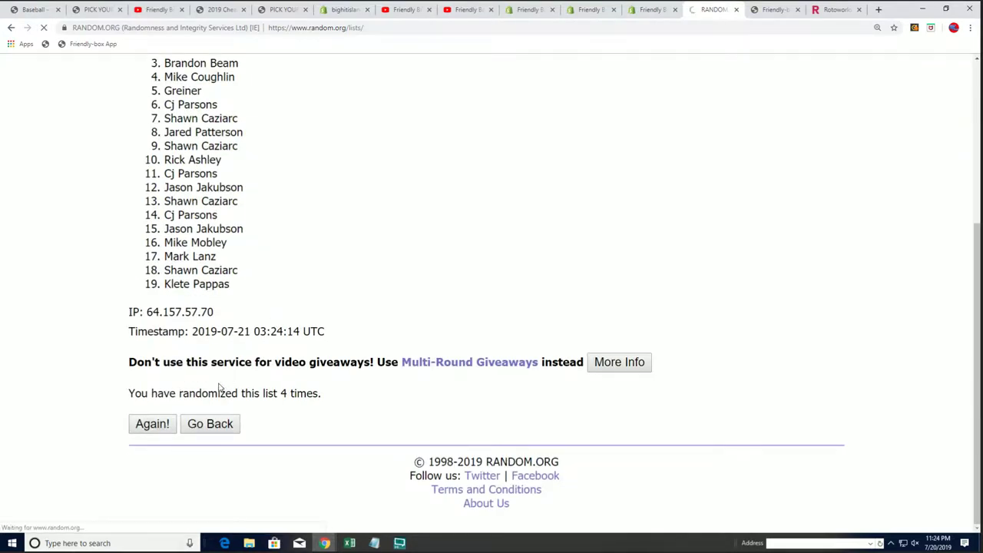
left_click(152, 424)
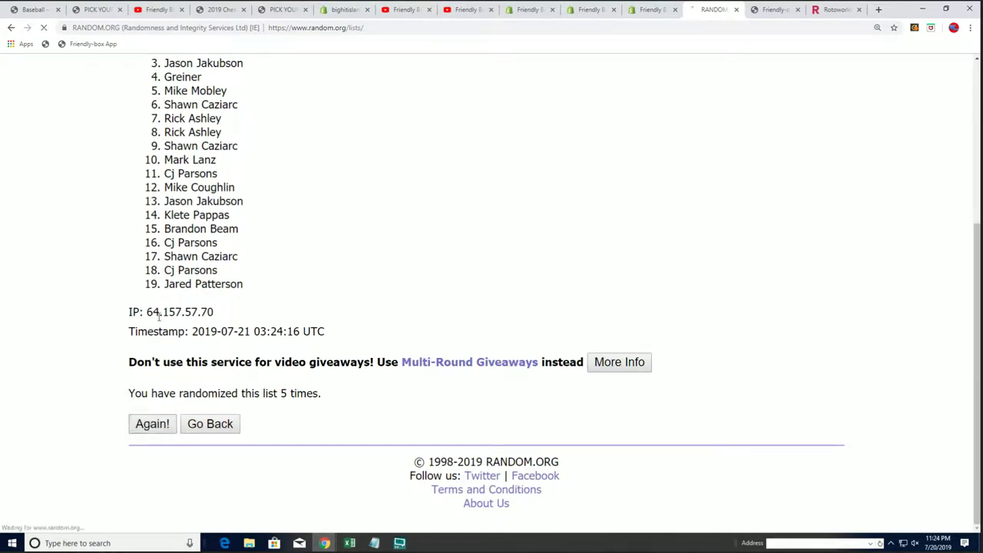
left_click(159, 426)
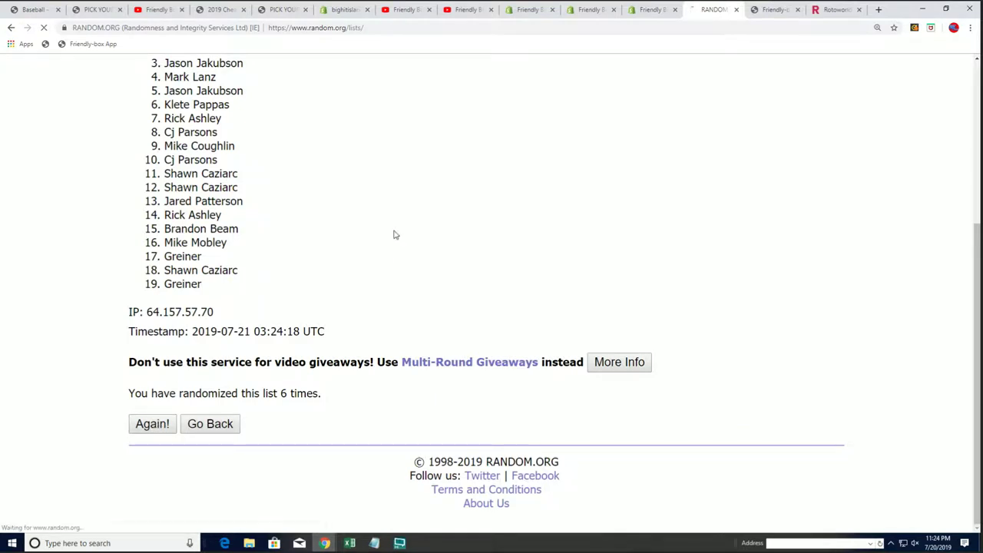
scroll(307, 299, "down", 2)
Copy the shuffled owner list and paste it into Excel's Owner column at A2:A20
mouse_move(161, 139)
left_mouse_down()
mouse_move(221, 246)
mouse_move(248, 386)
left_mouse_up()
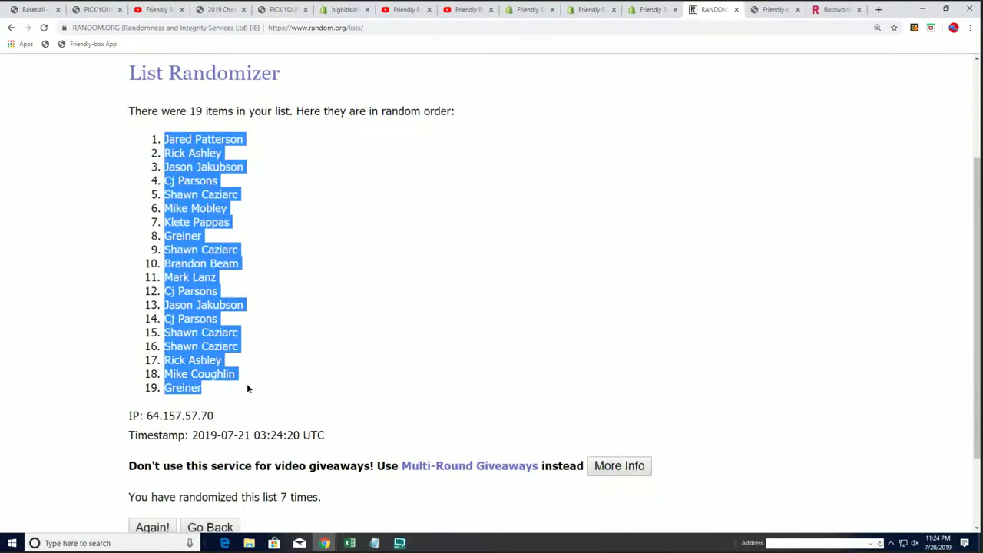
right_click(205, 215)
left_click(222, 222)
key("alt+Tab")
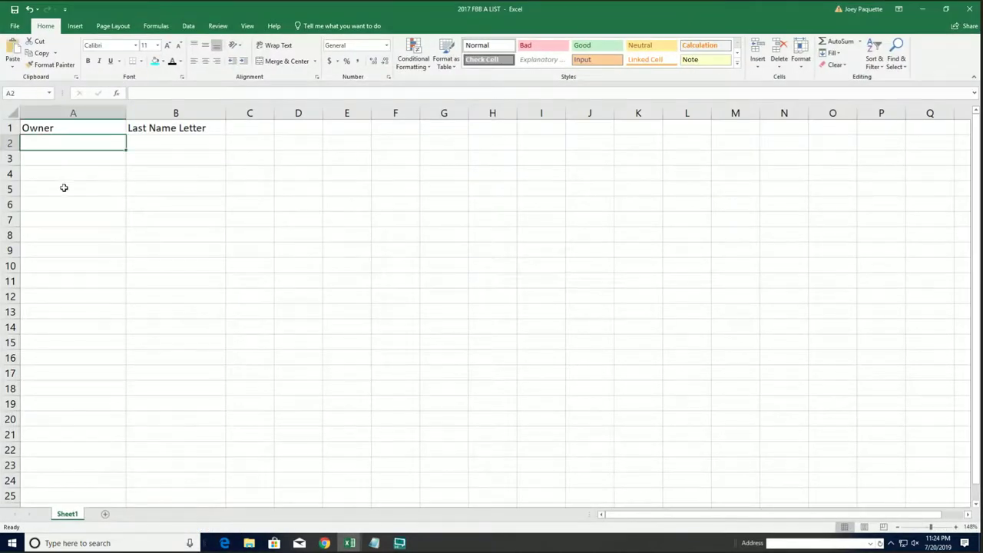
right_click(51, 142)
left_click(72, 187)
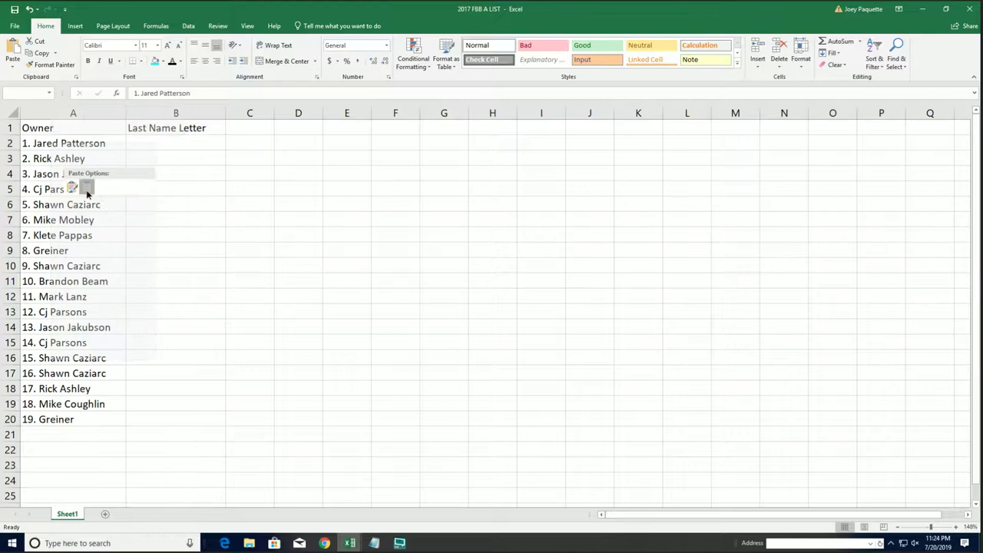
key("Right")
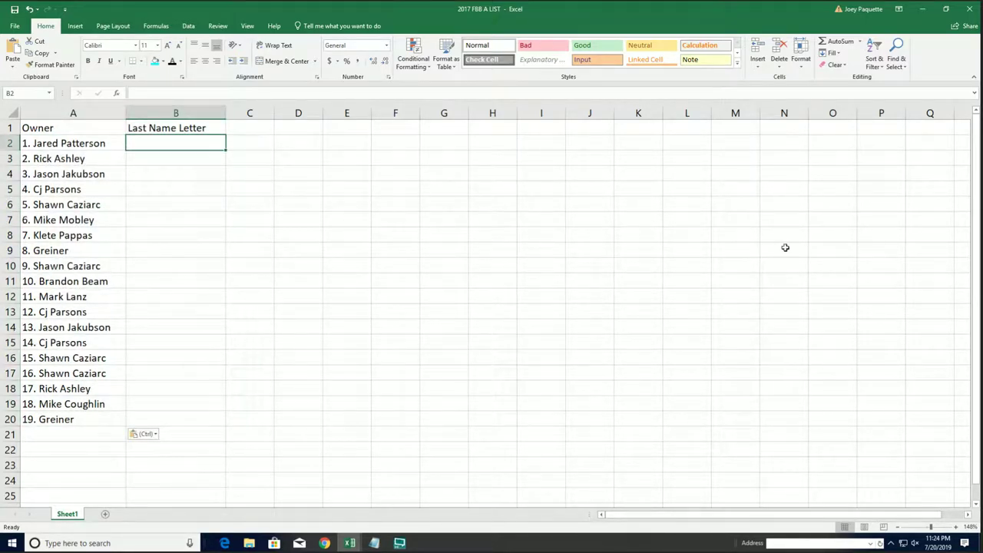
Return to the List Randomizer and reset it to an empty list entry form
left_click(921, 9)
scroll(357, 131, "up", 2)
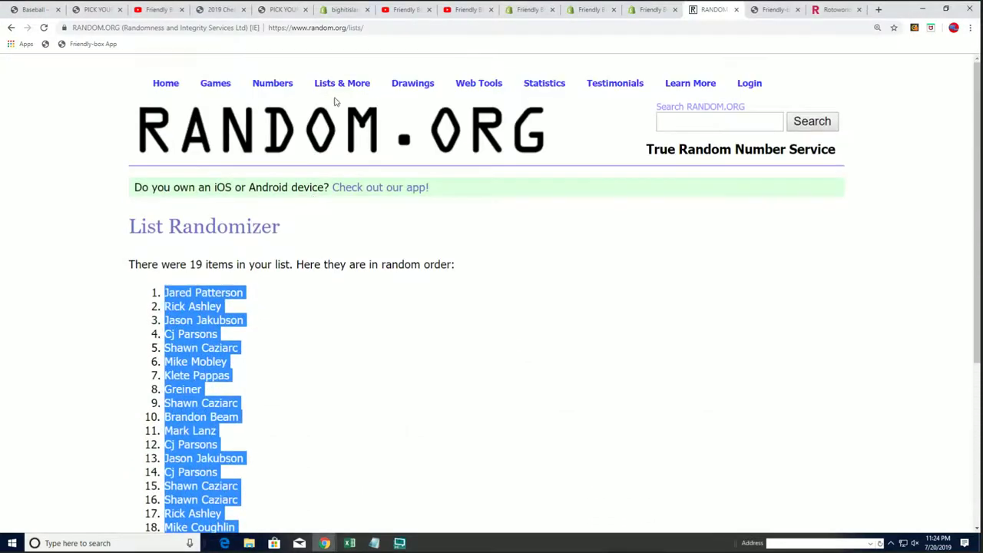
left_click(347, 108)
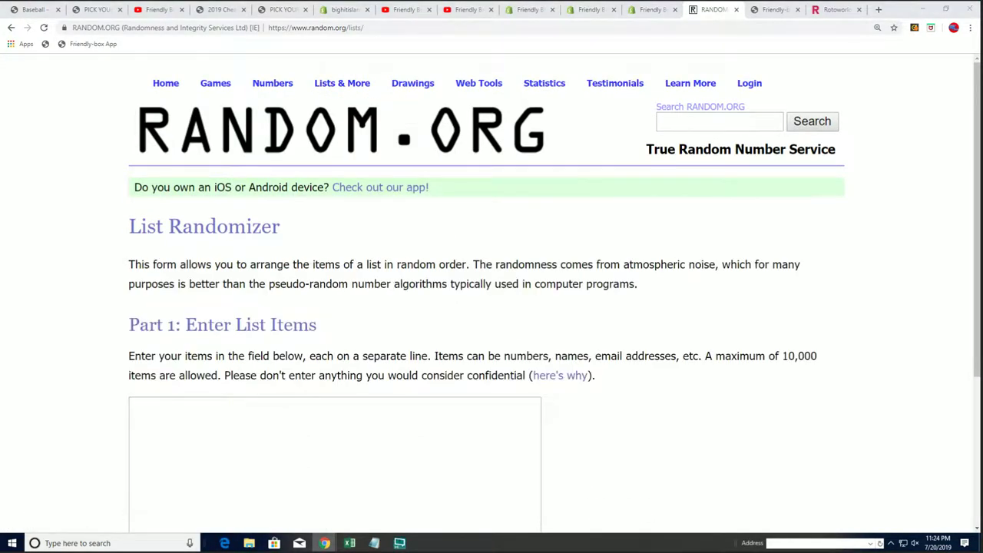
Copy the letter list A through W from Notepad into the empty entry box
key("alt+Tab")
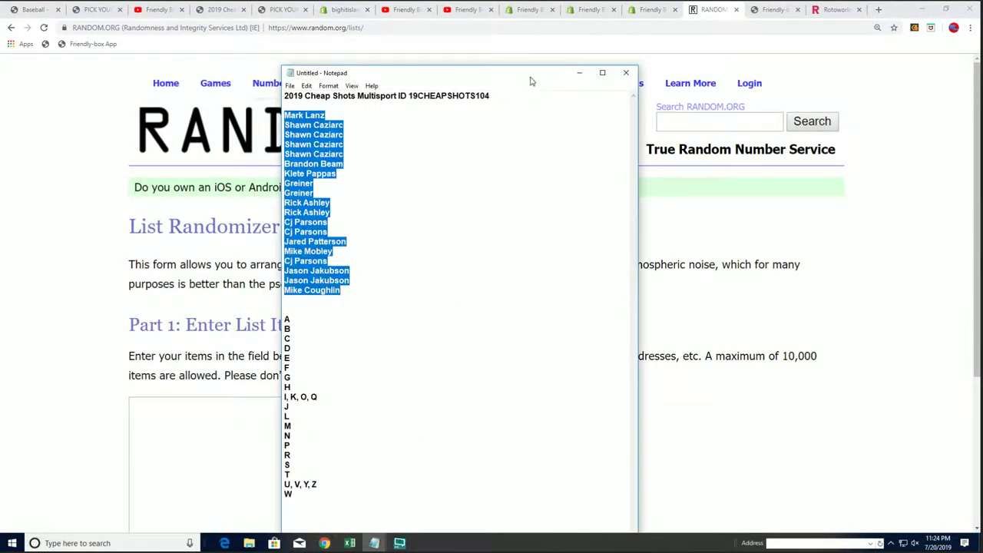
left_click_drag(531, 66, 552, 3)
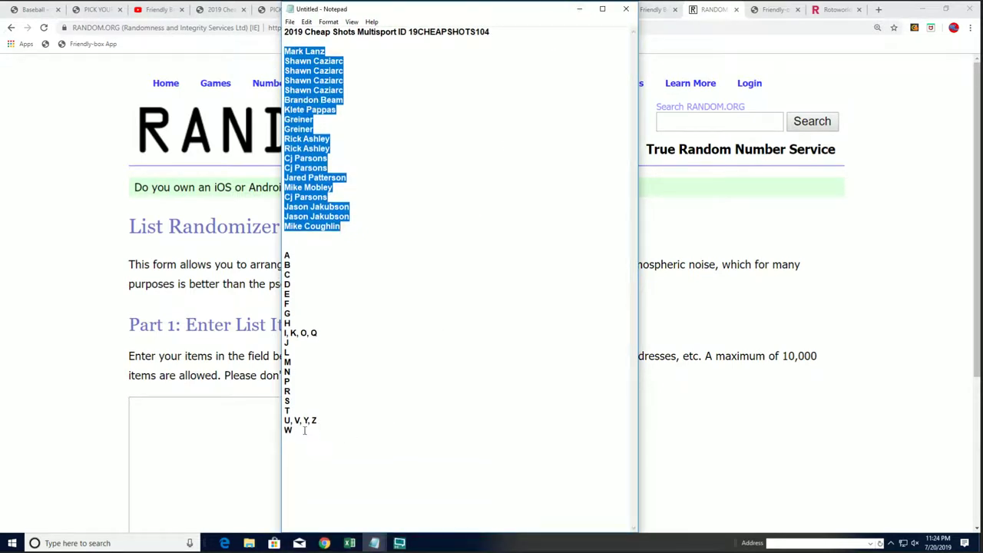
mouse_move(327, 445)
left_mouse_down()
mouse_move(289, 328)
mouse_move(287, 253)
left_mouse_up()
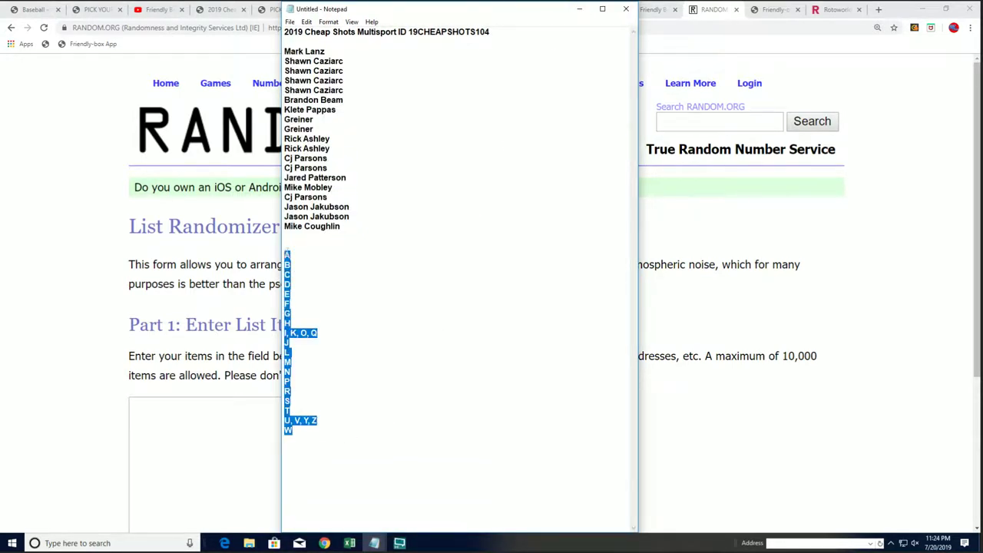
right_click(286, 252)
left_click(311, 287)
right_click(146, 407)
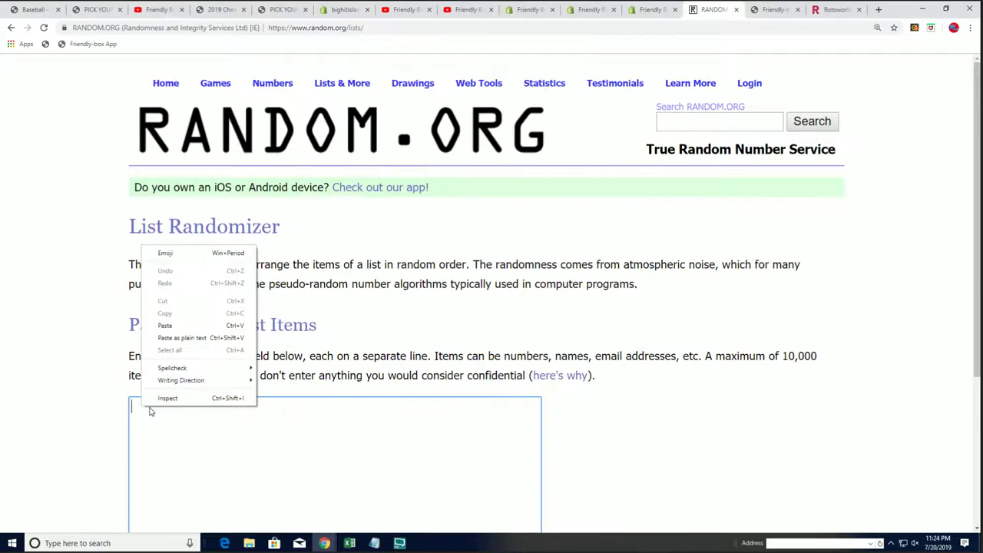
left_click(257, 338)
scroll(257, 338, "down", 3)
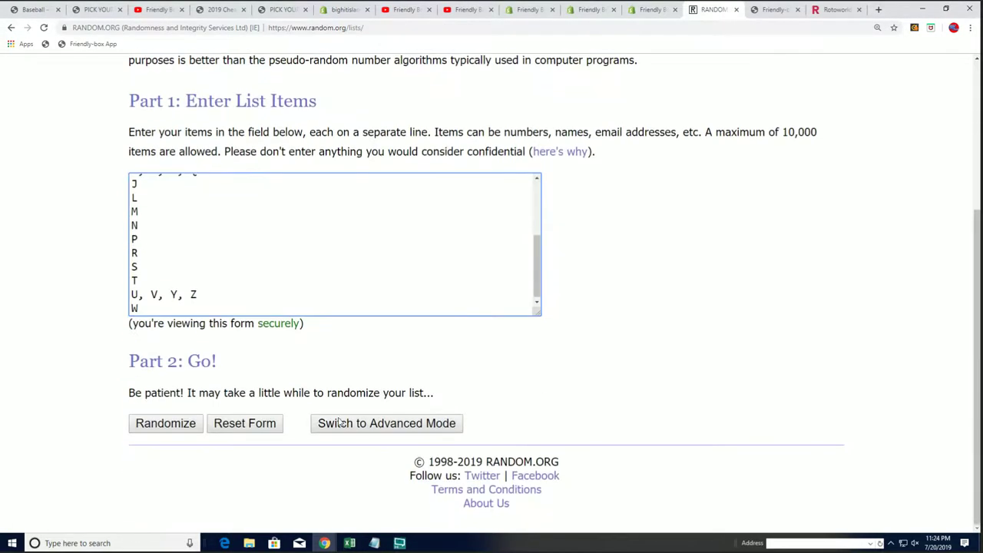
Randomize the 19 letter groups, then reshuffle six more times, ending with T, R, L first
left_click(160, 422)
scroll(181, 402, "down", 3)
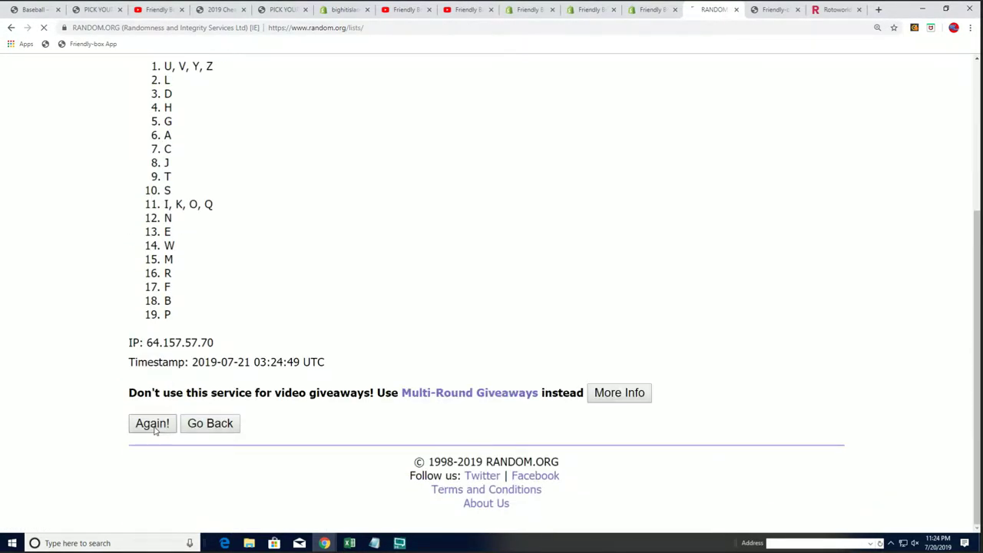
left_click(154, 424)
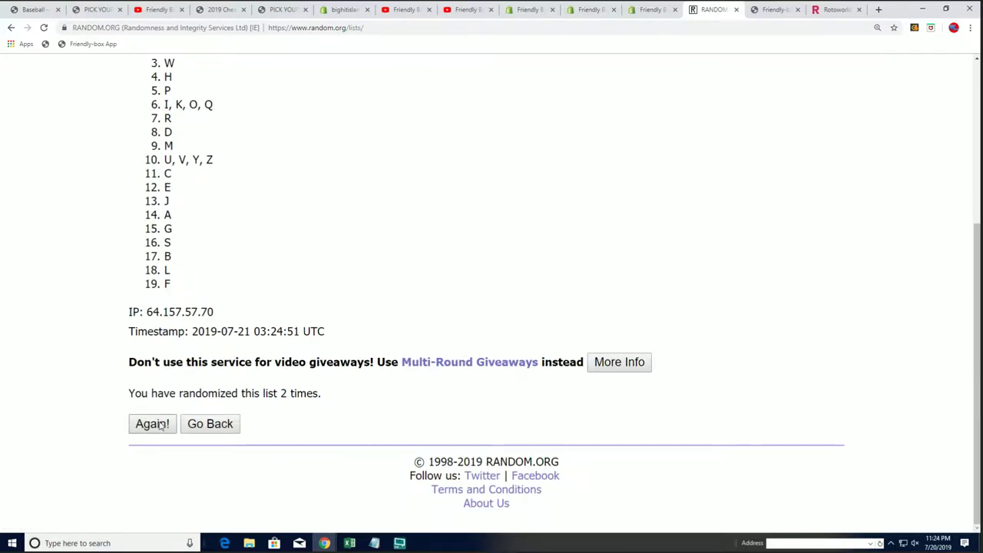
left_click(159, 423)
left_click(147, 426)
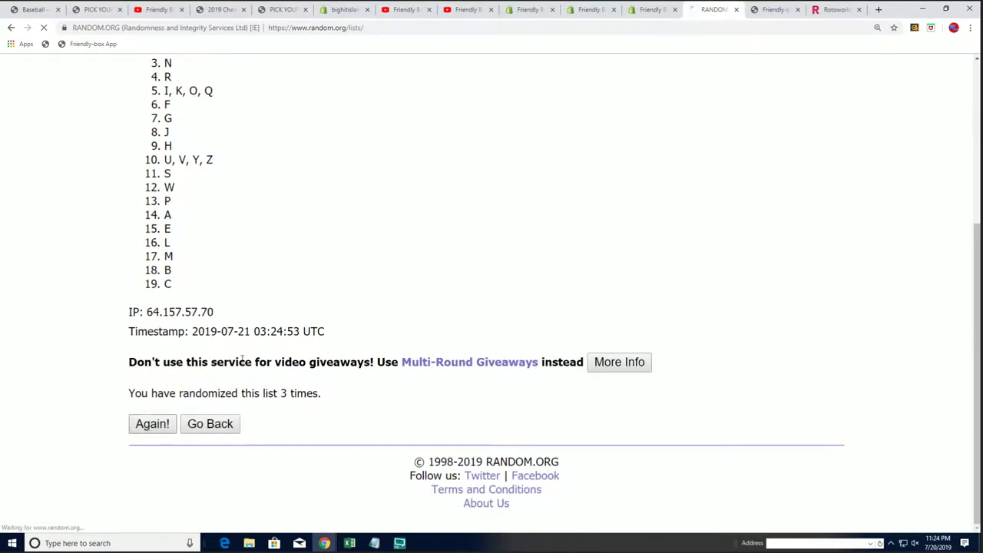
left_click(151, 424)
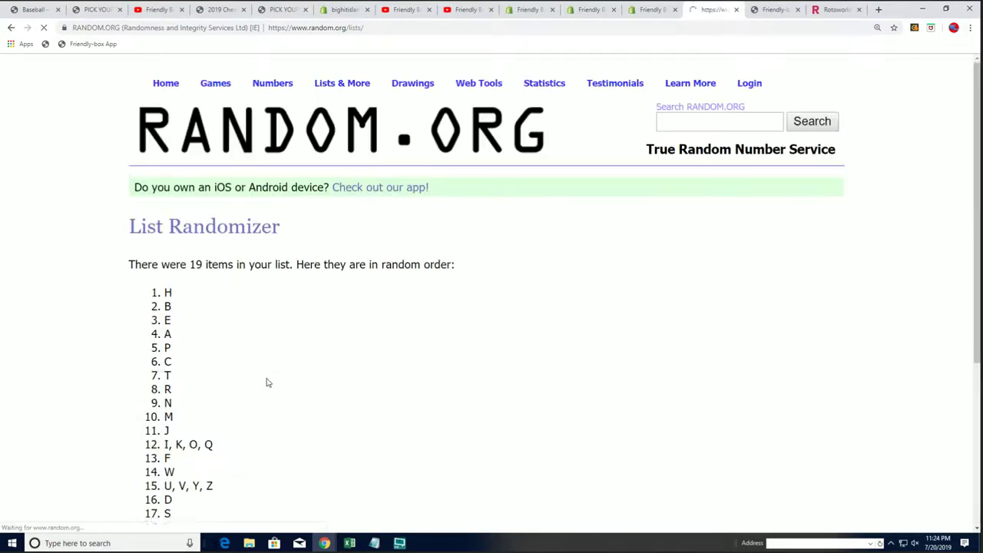
left_click(171, 425)
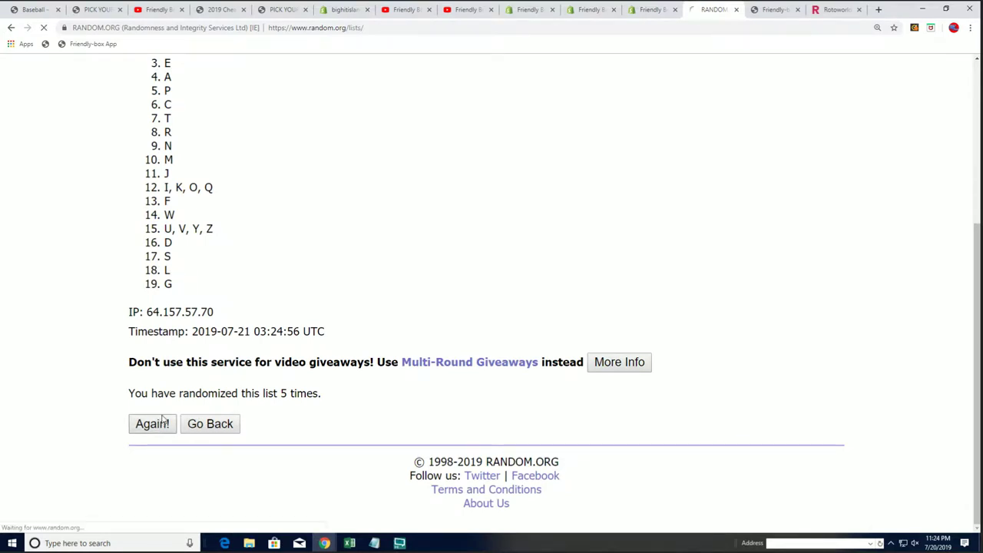
scroll(199, 389, "down", 5)
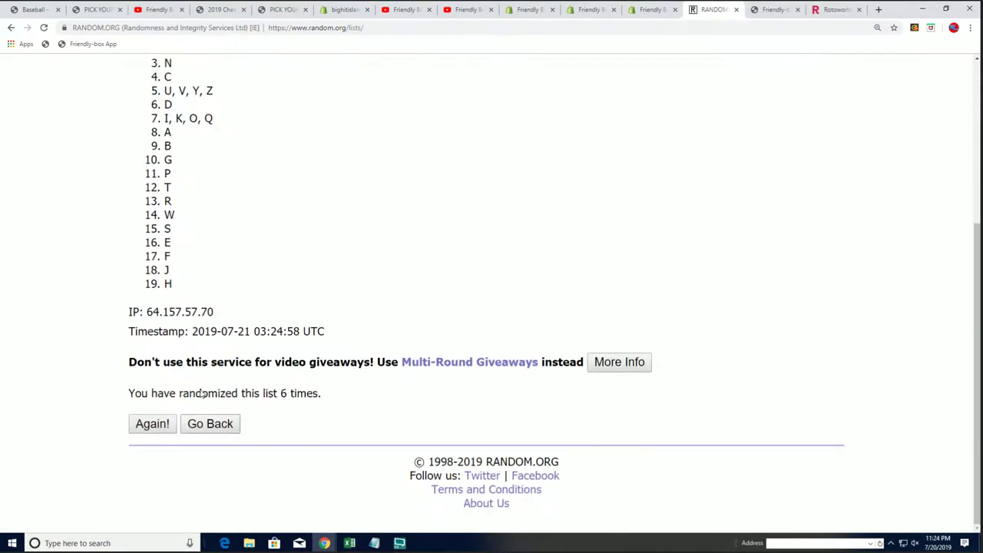
left_click(153, 425)
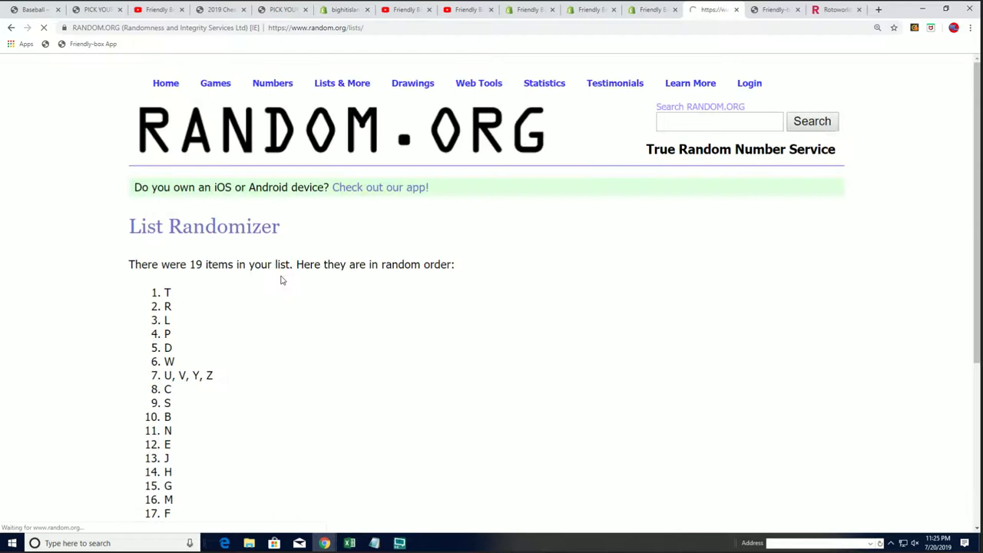
scroll(230, 230, "down", 2)
Copy the shuffled letters T through A and paste them as text only into Excel B2:B20
mouse_move(160, 189)
left_mouse_down()
mouse_move(215, 438)
mouse_move(215, 430)
left_mouse_up()
right_click(210, 415)
left_click(226, 429)
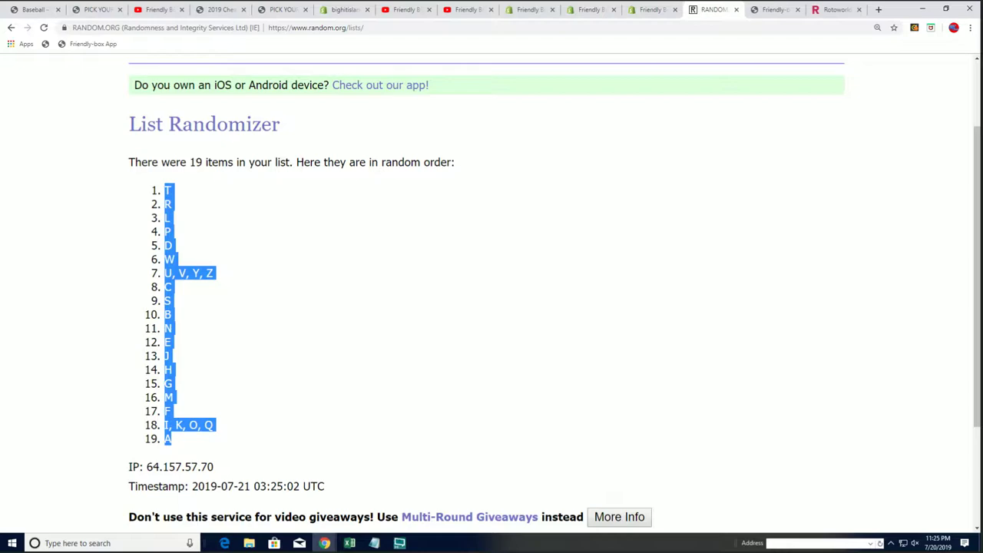
key("alt+Tab")
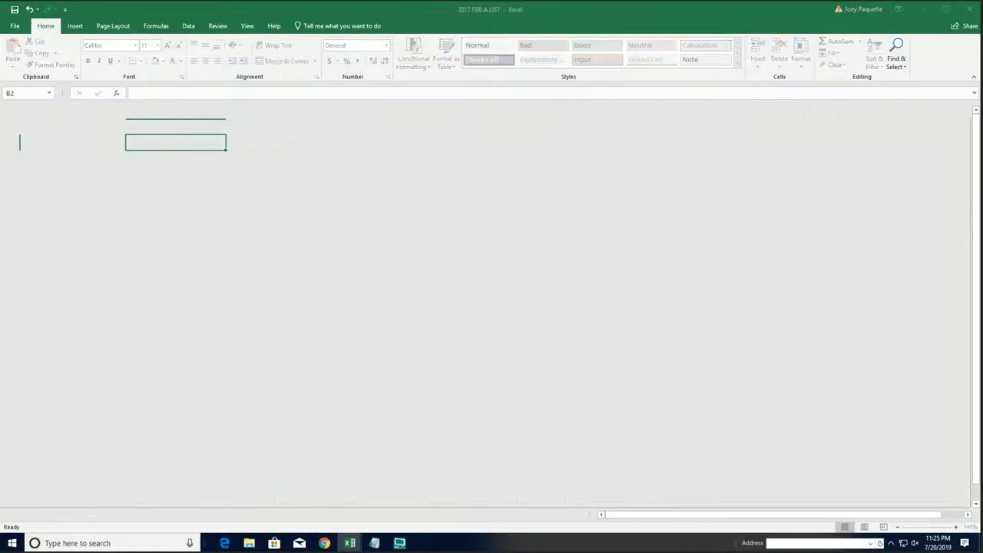
right_click(135, 145)
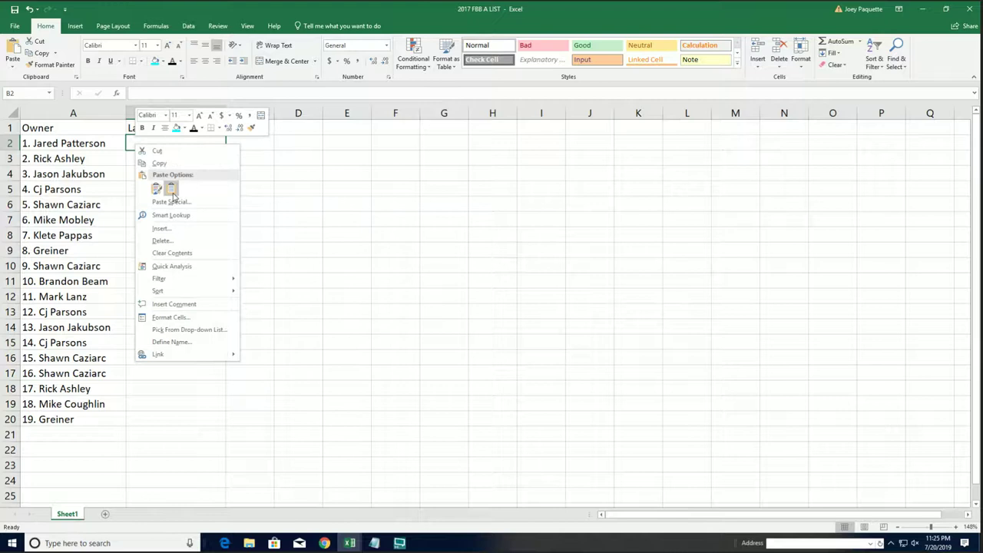
left_click(170, 189)
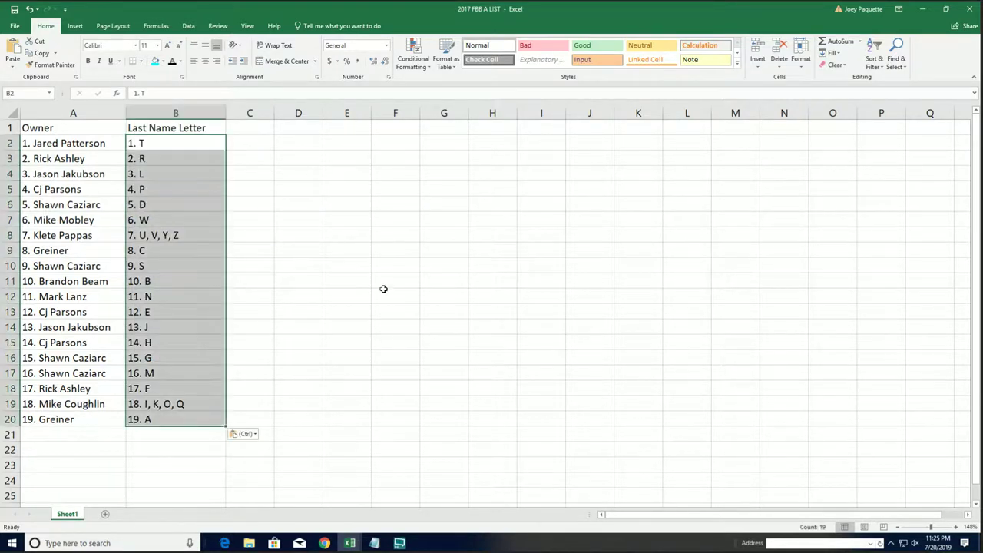